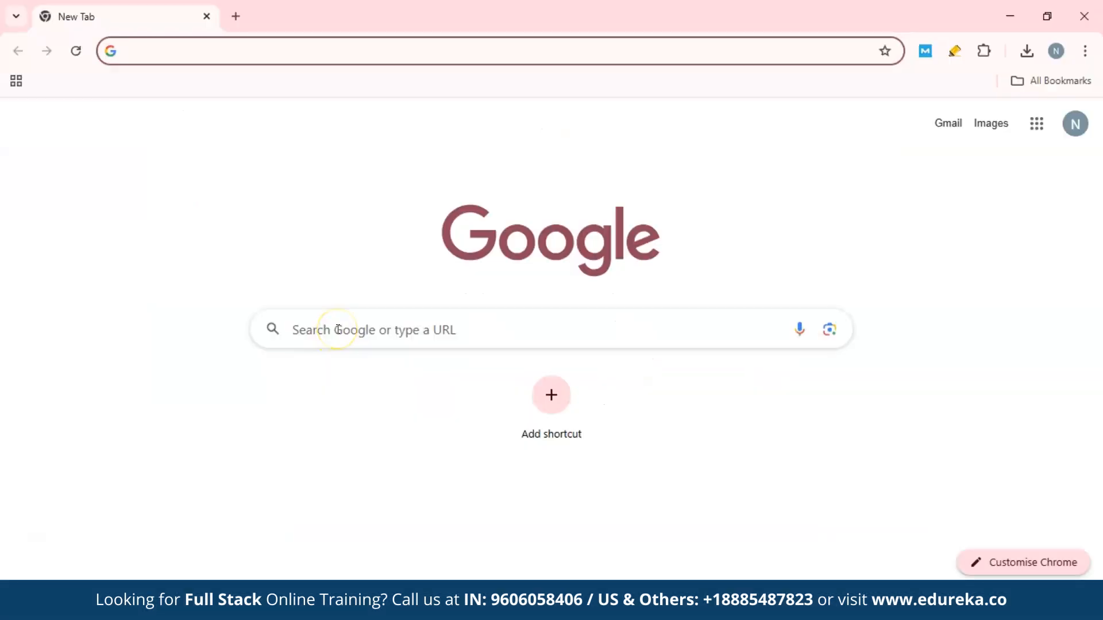
Search Google for github and open the GitHub dashboard.
click(339, 333)
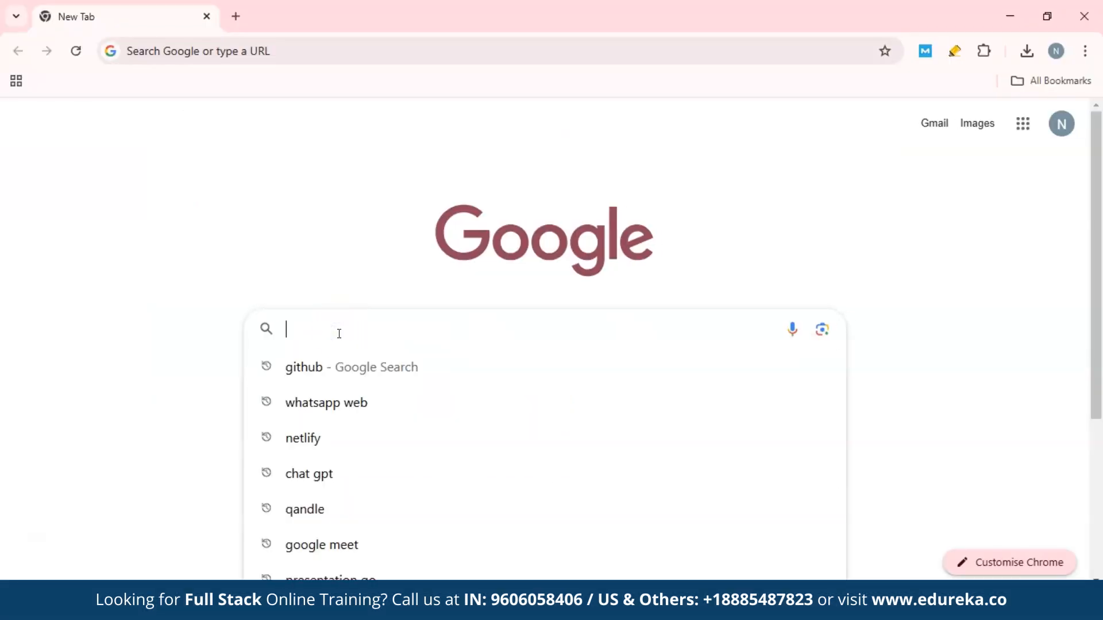
click(299, 372)
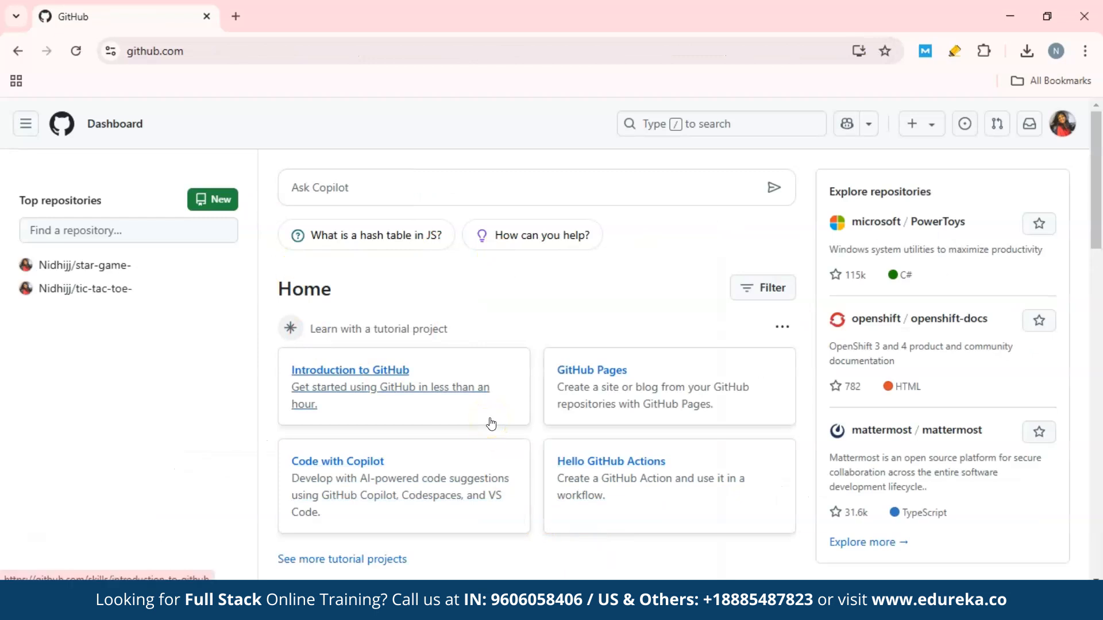
mouse_move(96, 286)
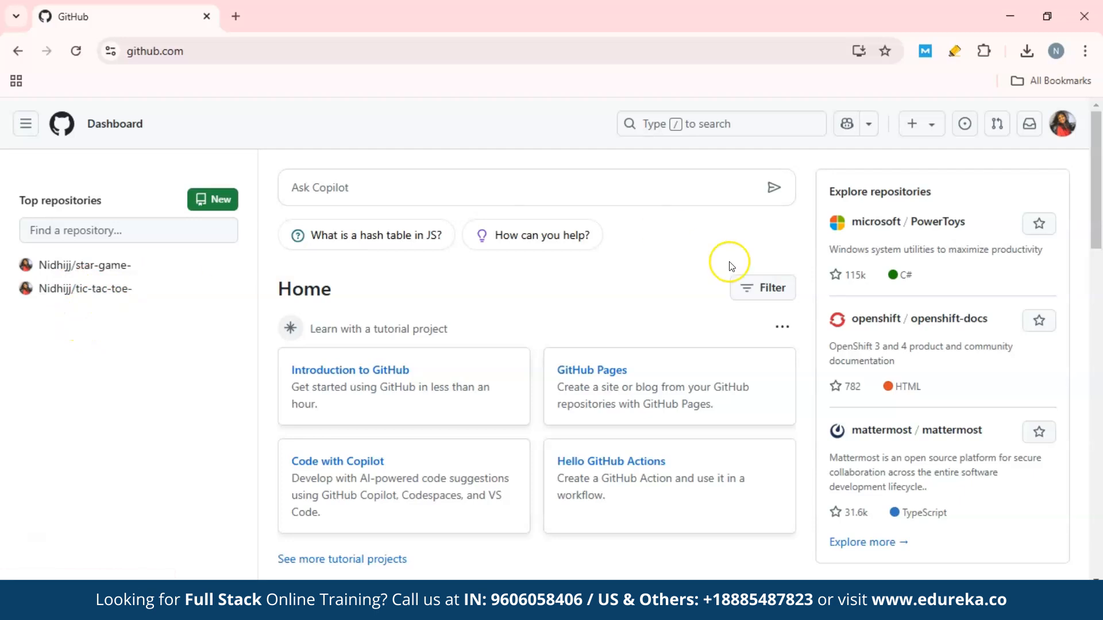
Create a new public GitHub repository named myedtech, without a README, .gitignore or license.
click(918, 125)
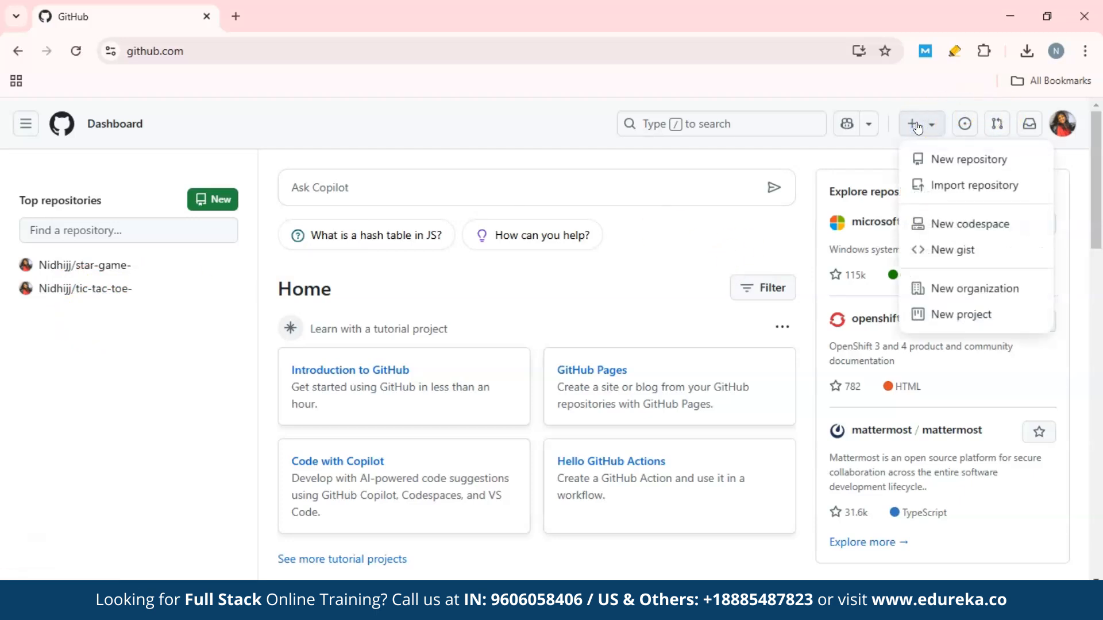
click(943, 163)
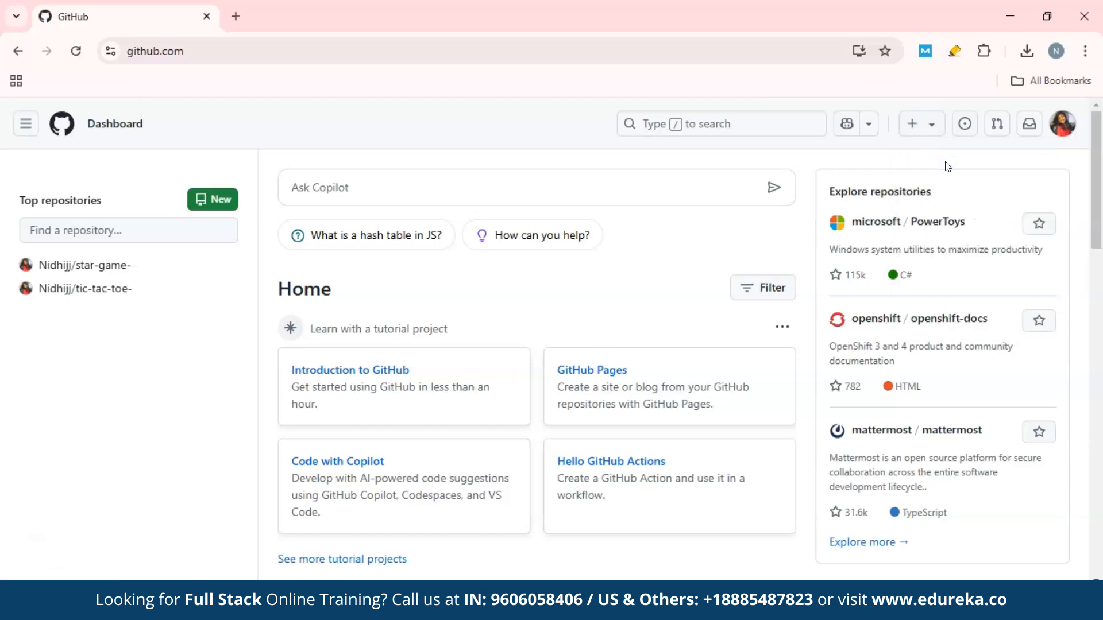
scroll(270, 457, down, 2)
click(396, 216)
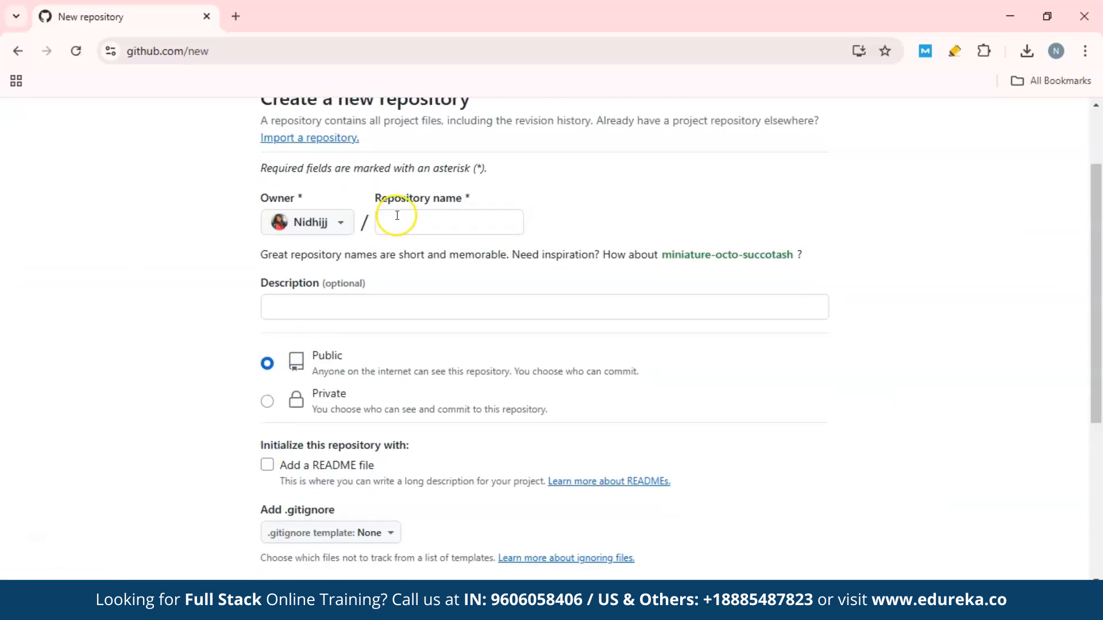
click(405, 218)
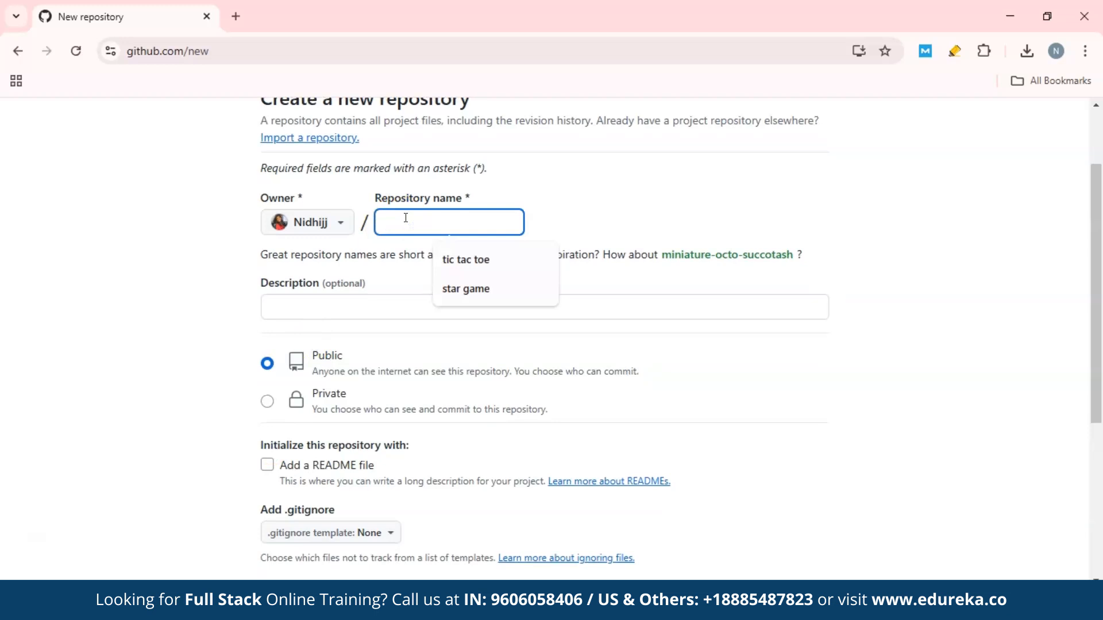
text(myedtech)
scroll(451, 264, down, 5)
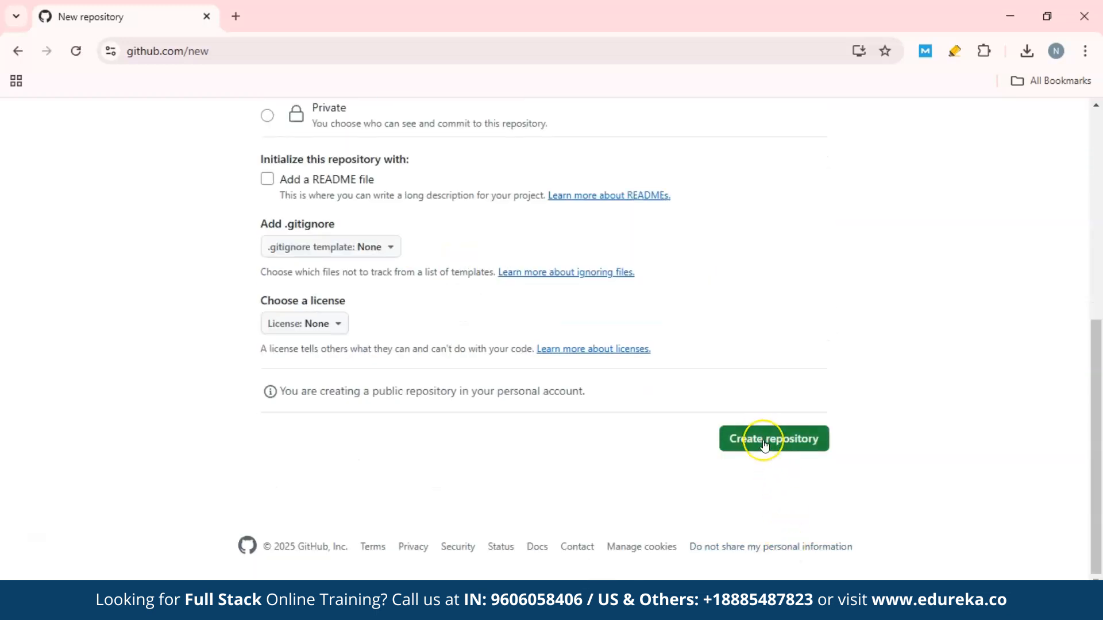
click(764, 441)
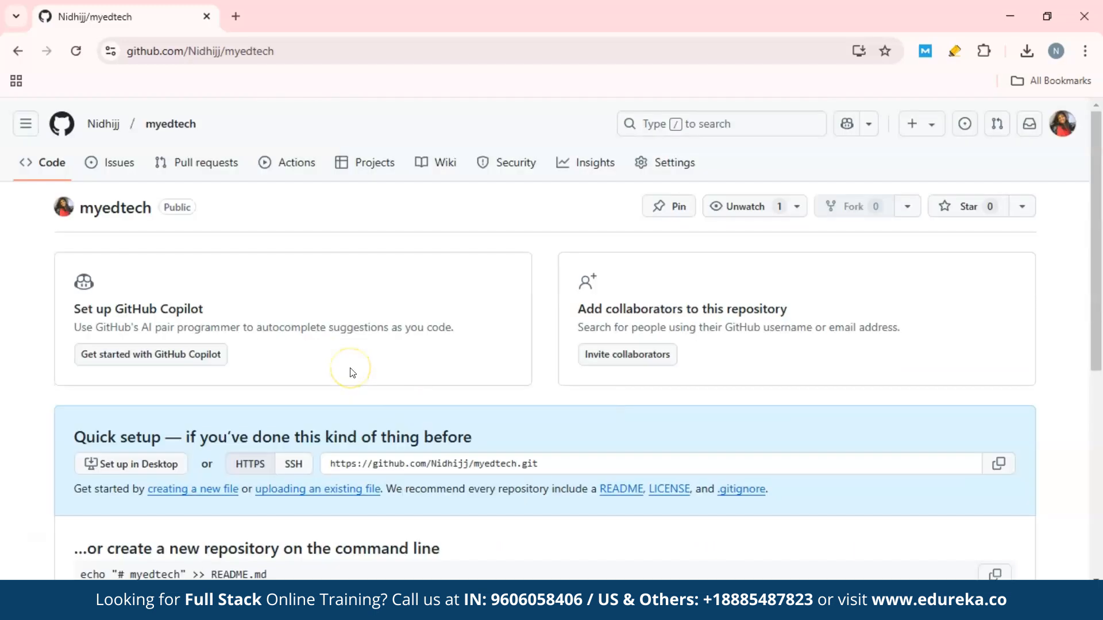
Upload all files from the Tech folder on the Desktop to the myedtech repository.
scroll(353, 373, down, 6)
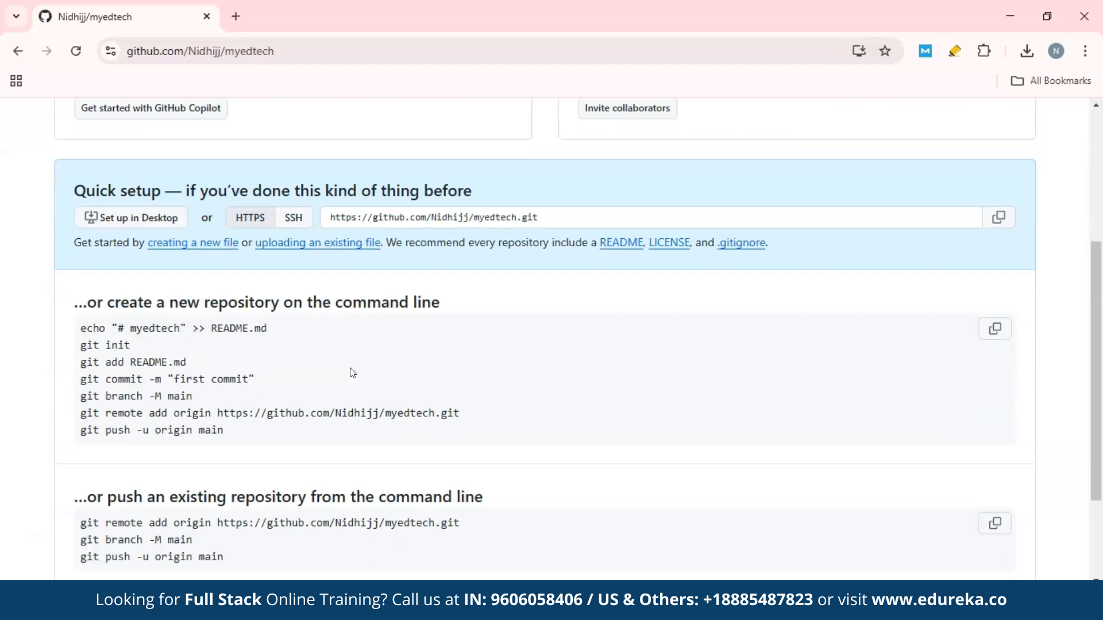
scroll(353, 373, up, 3)
scroll(353, 373, up, 4)
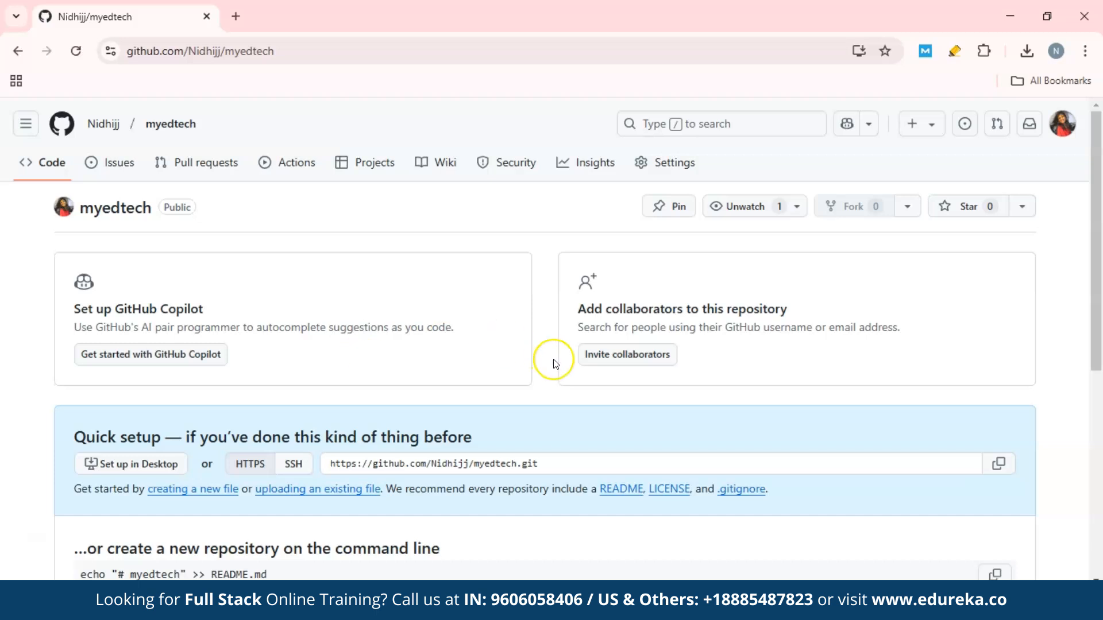
scroll(551, 360, down, 4)
click(291, 263)
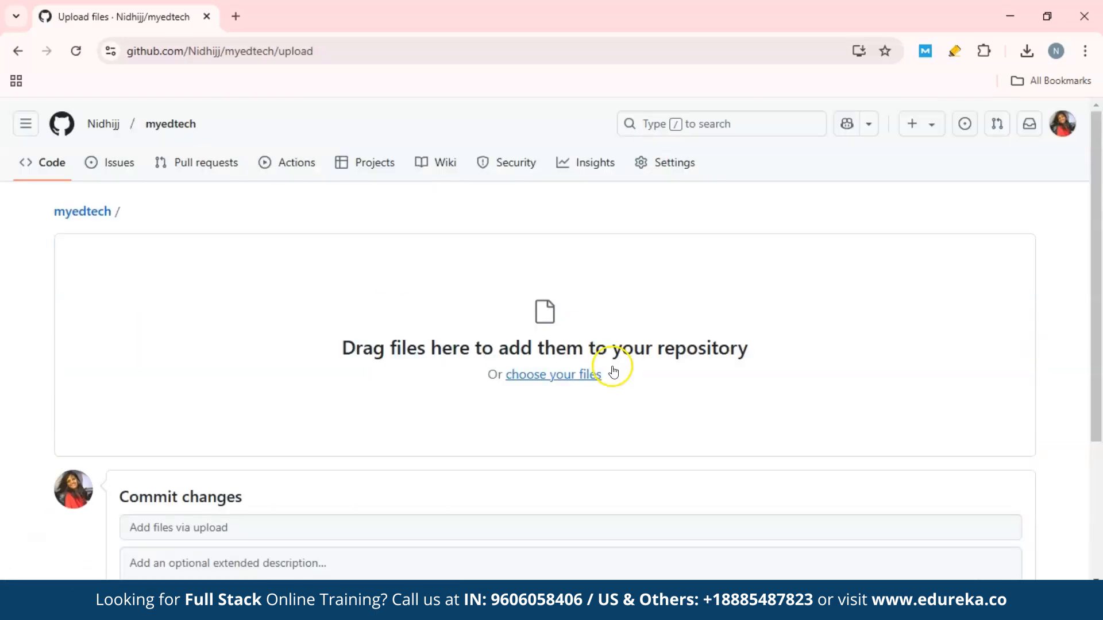
click(560, 375)
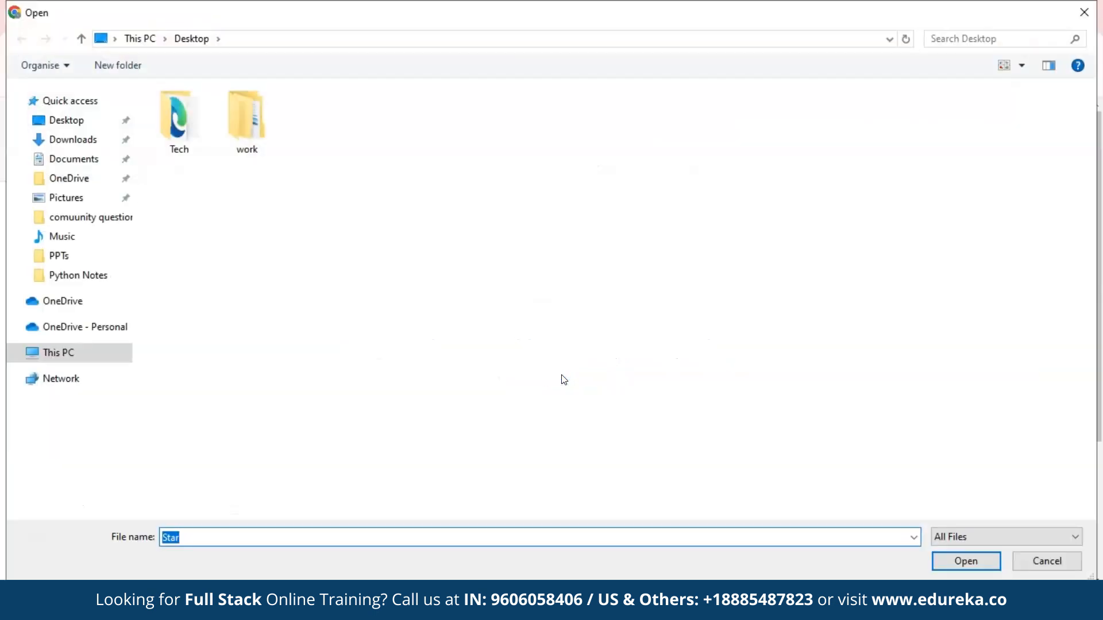
click(170, 112)
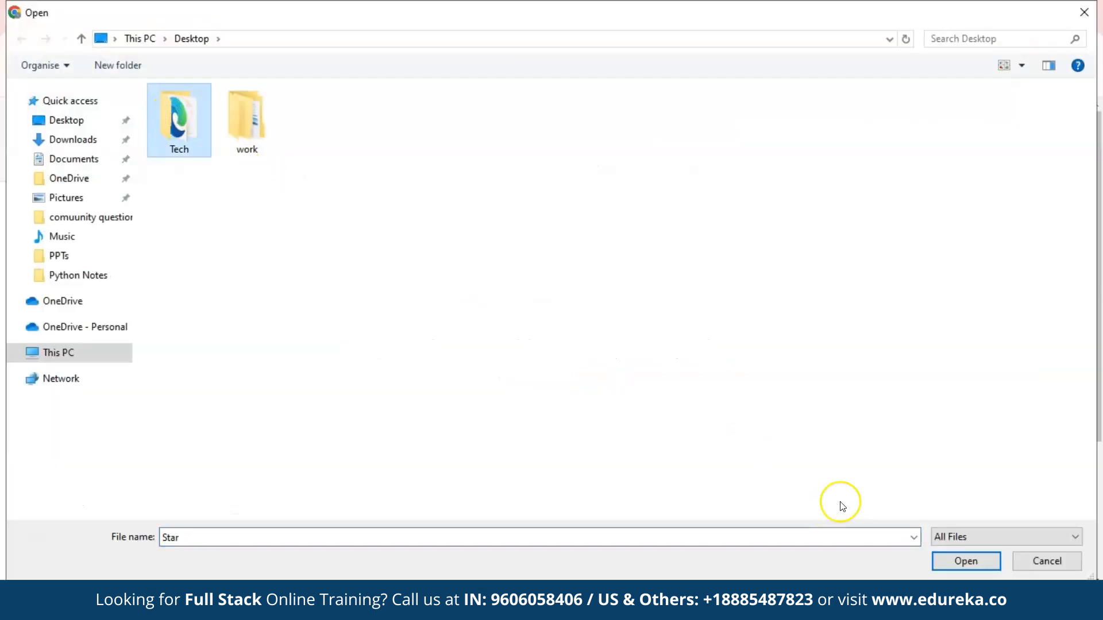
click(972, 559)
drag(984, 164, 106, 132)
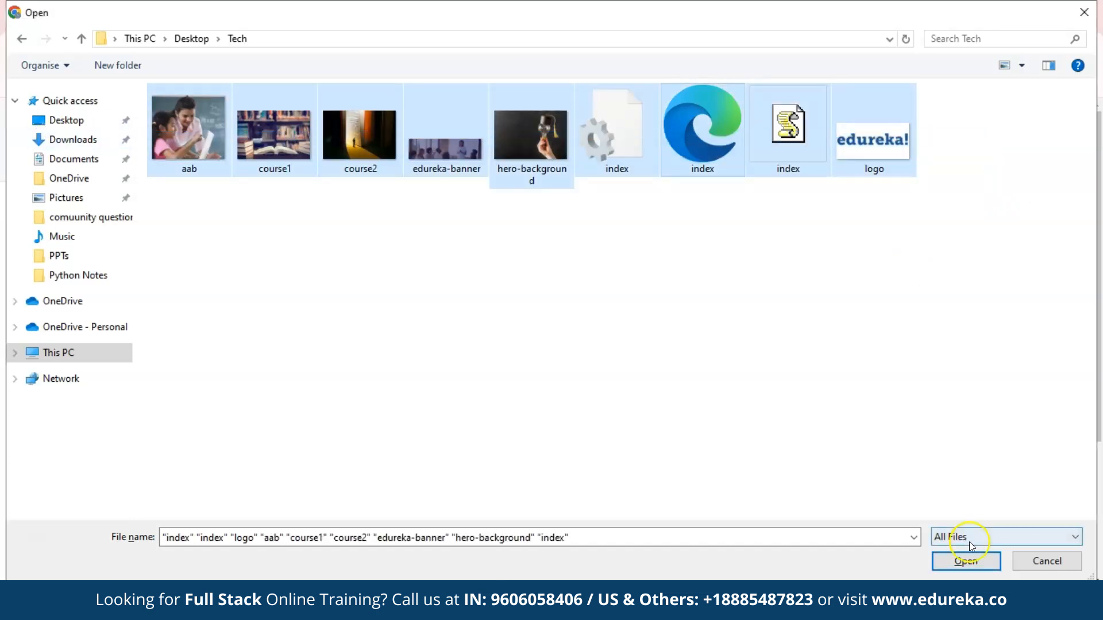
click(964, 561)
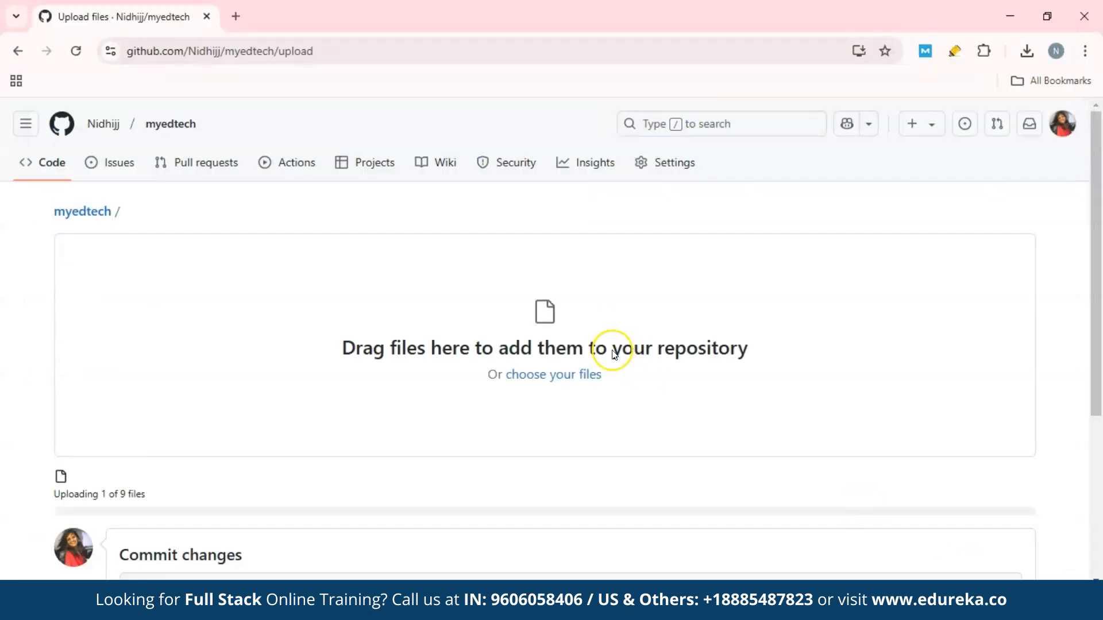
Commit the uploaded files to the myedtech repository and review its file list.
scroll(658, 294, down, 4)
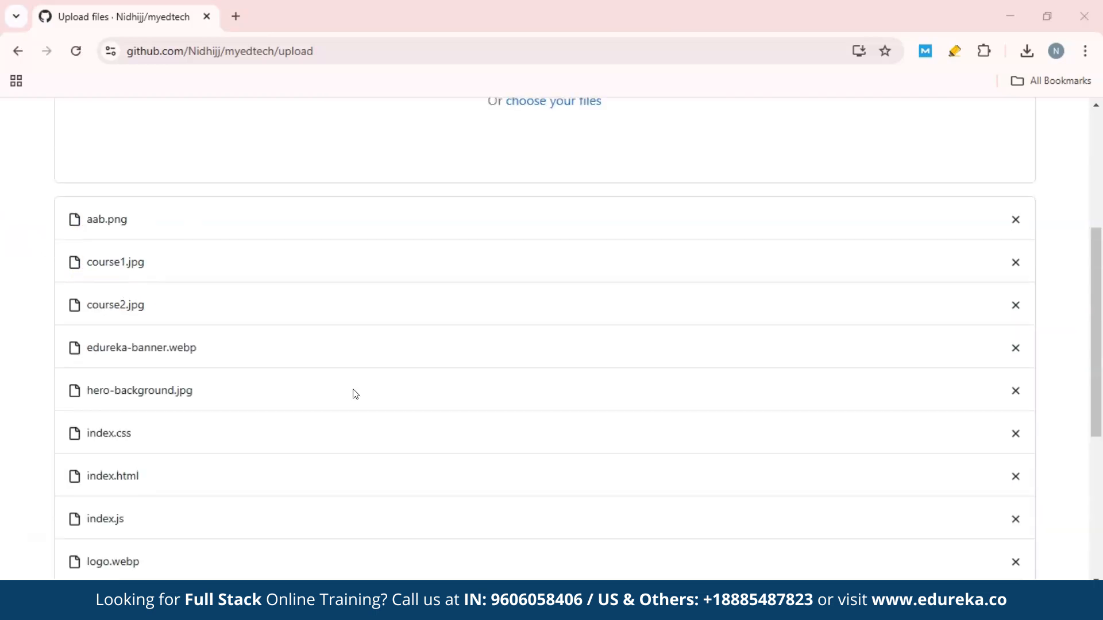
scroll(353, 392, down, 5)
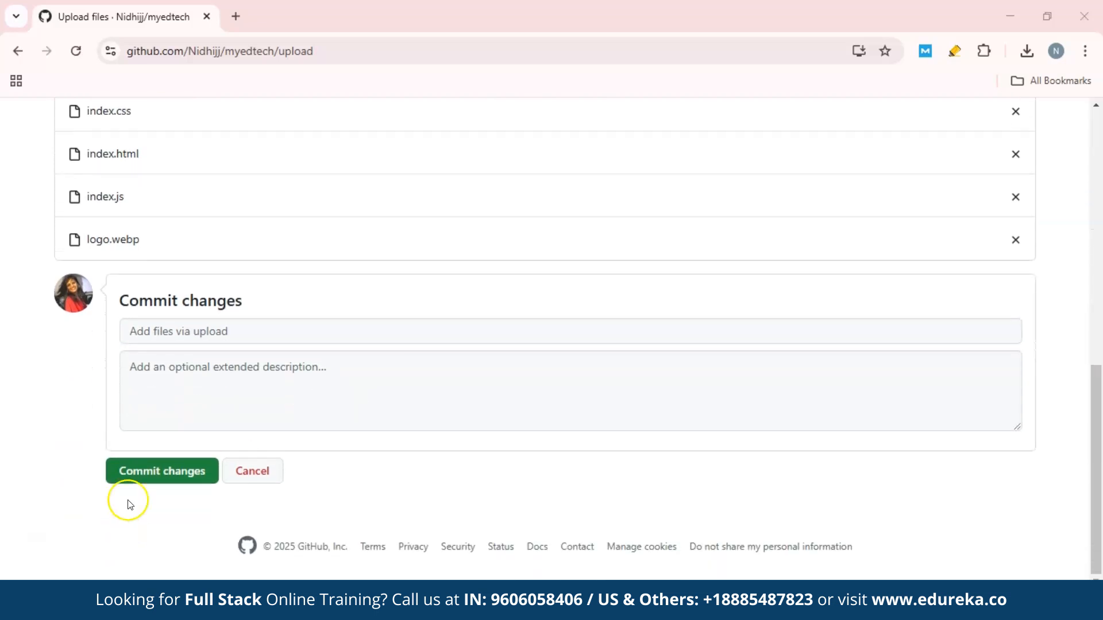
click(150, 476)
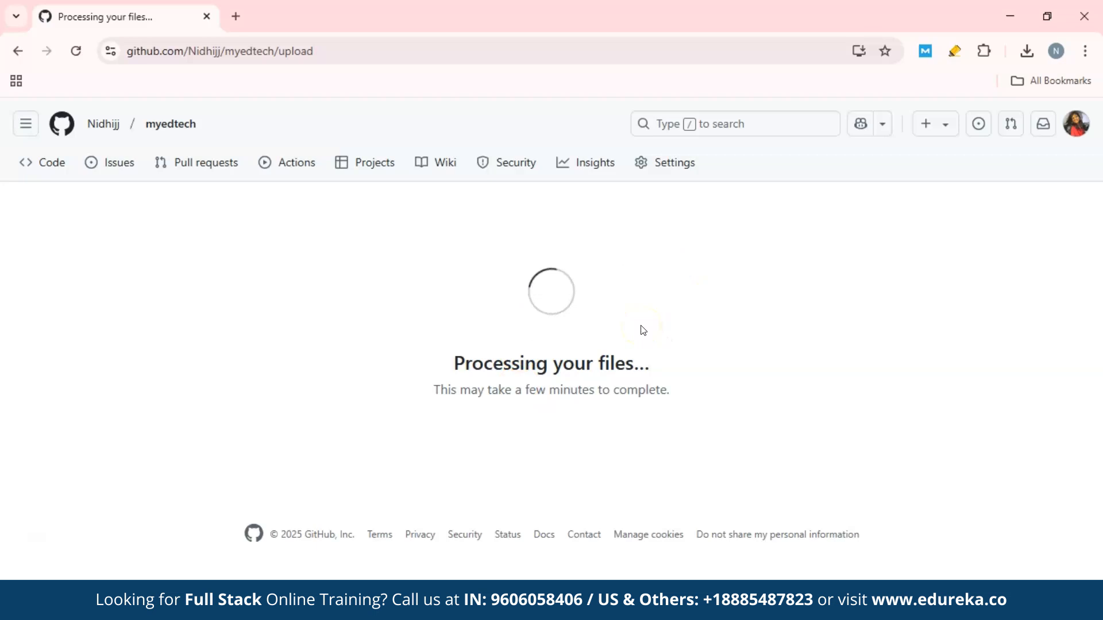
scroll(598, 403, down, 5)
drag(599, 401, 610, 365)
scroll(610, 366, up, 3)
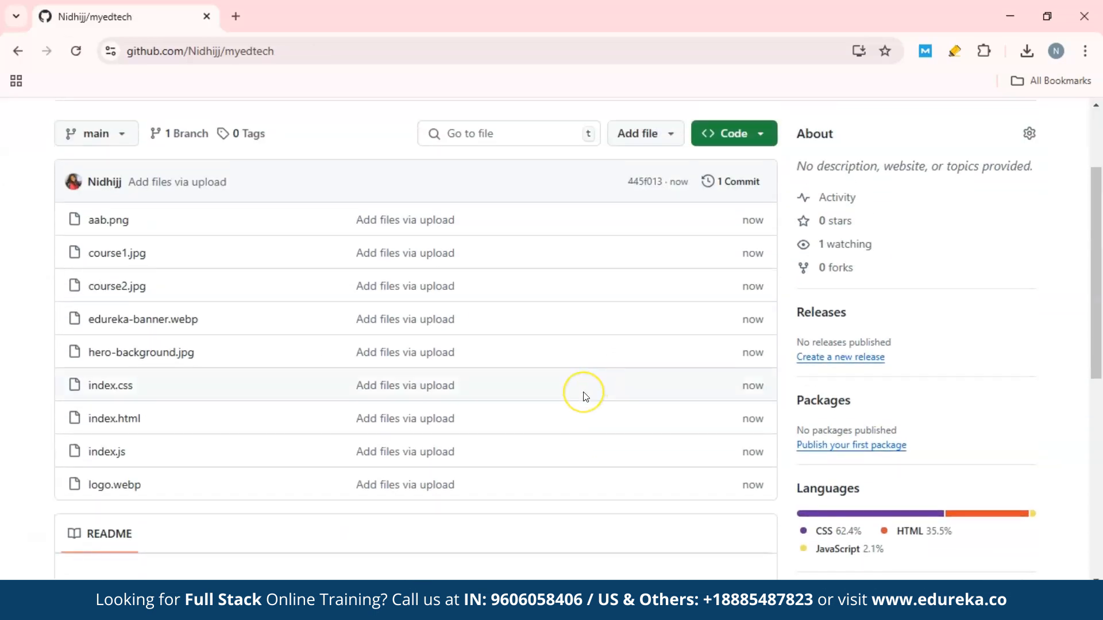
scroll(584, 396, up, 2)
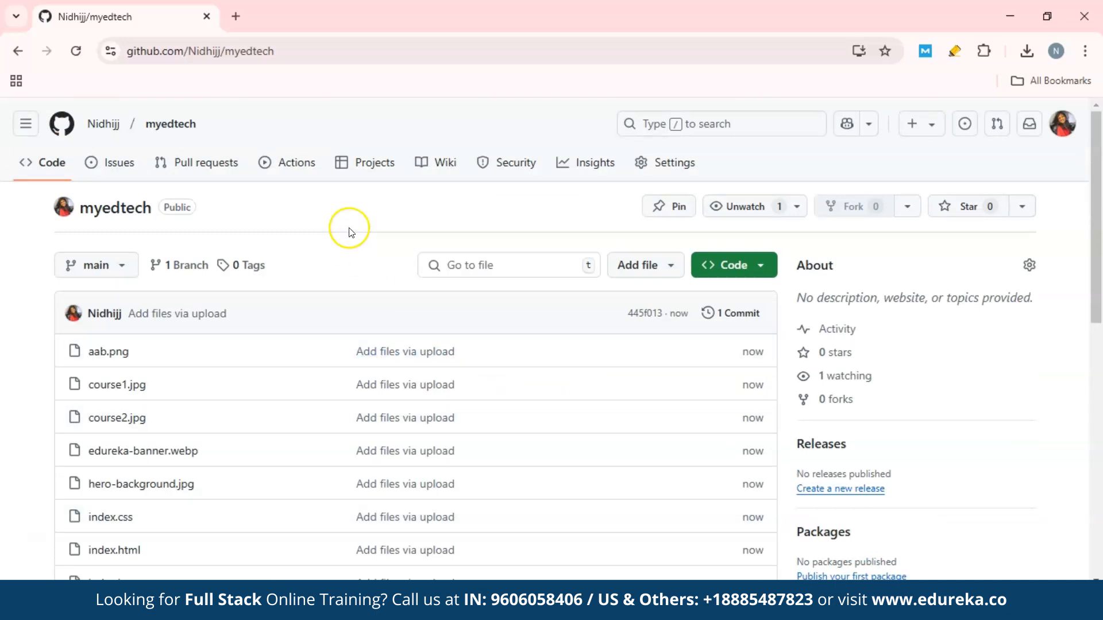
Search for netlify in a new browser tab, open the Netlify site and log in.
click(232, 16)
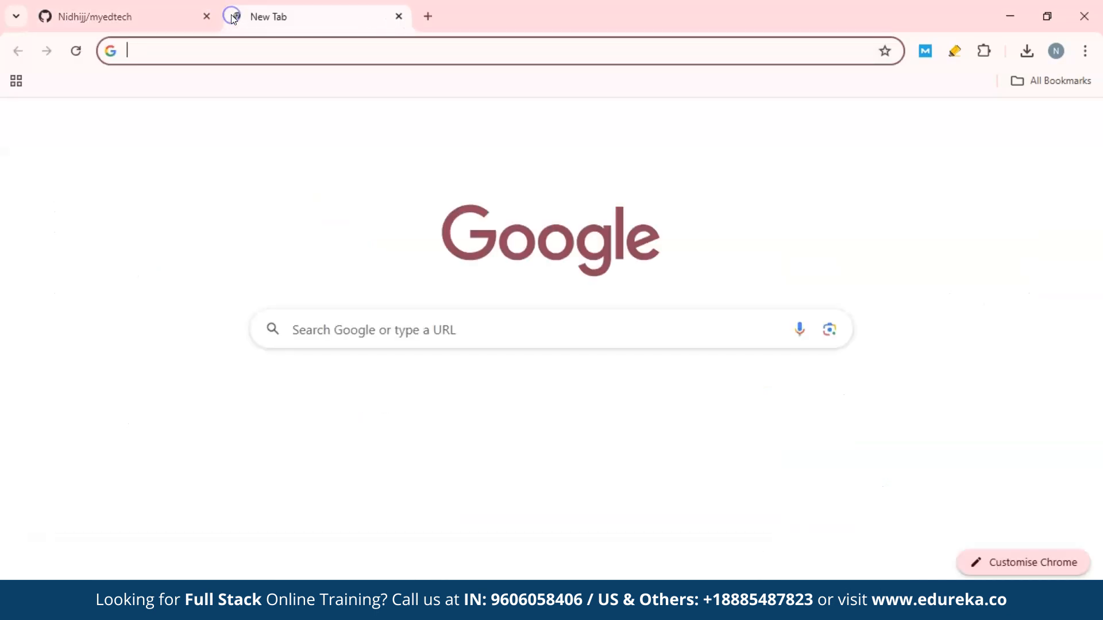
click(467, 340)
text(ne)
key(Return)
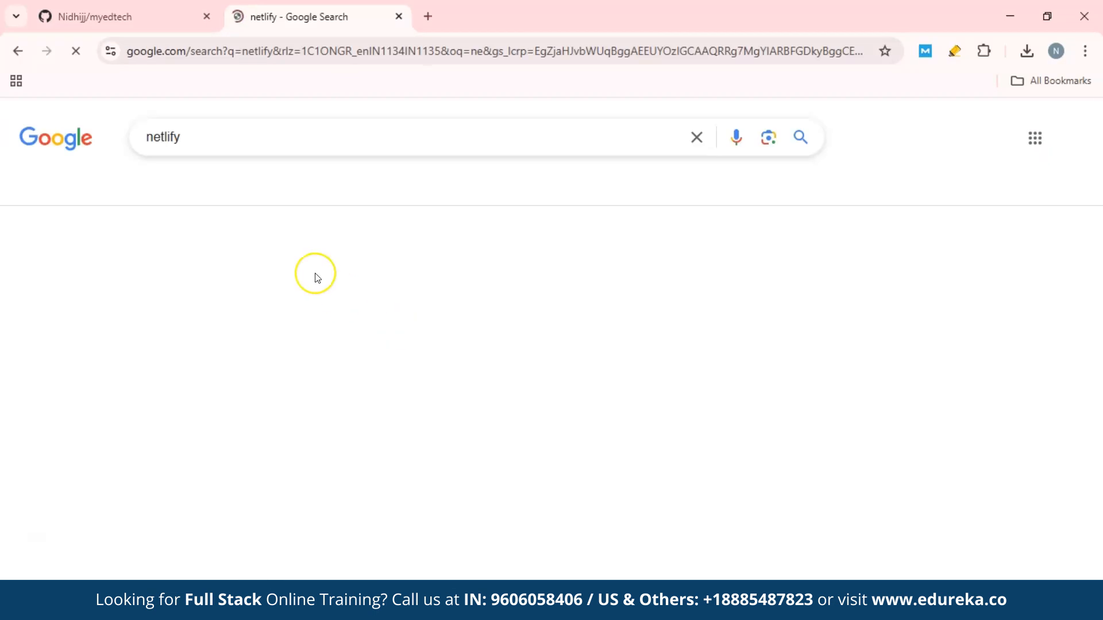
click(307, 265)
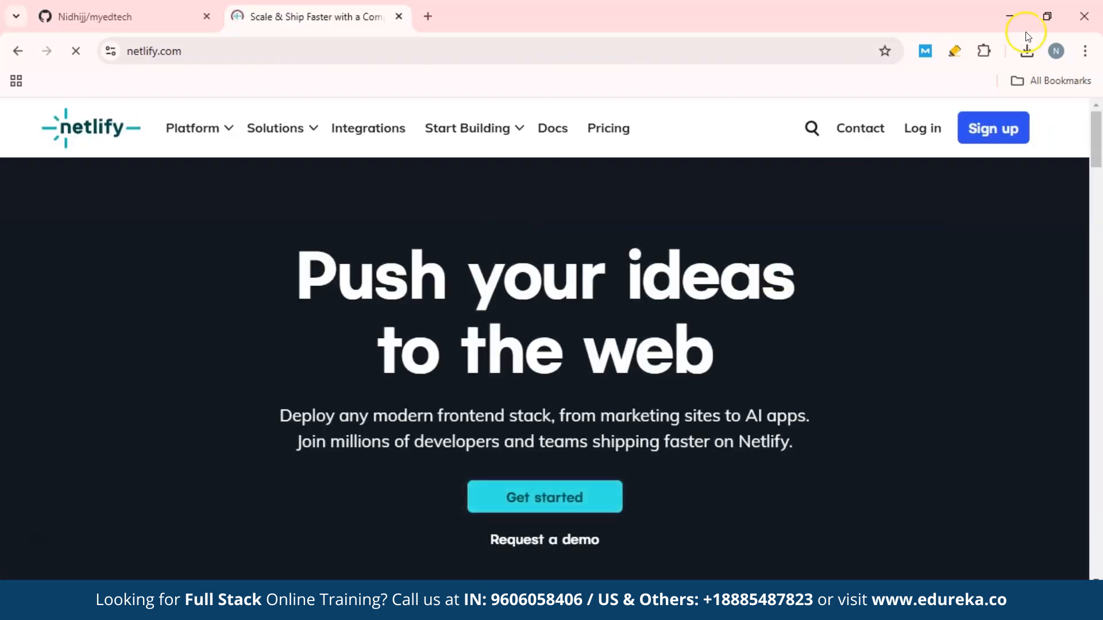
click(928, 127)
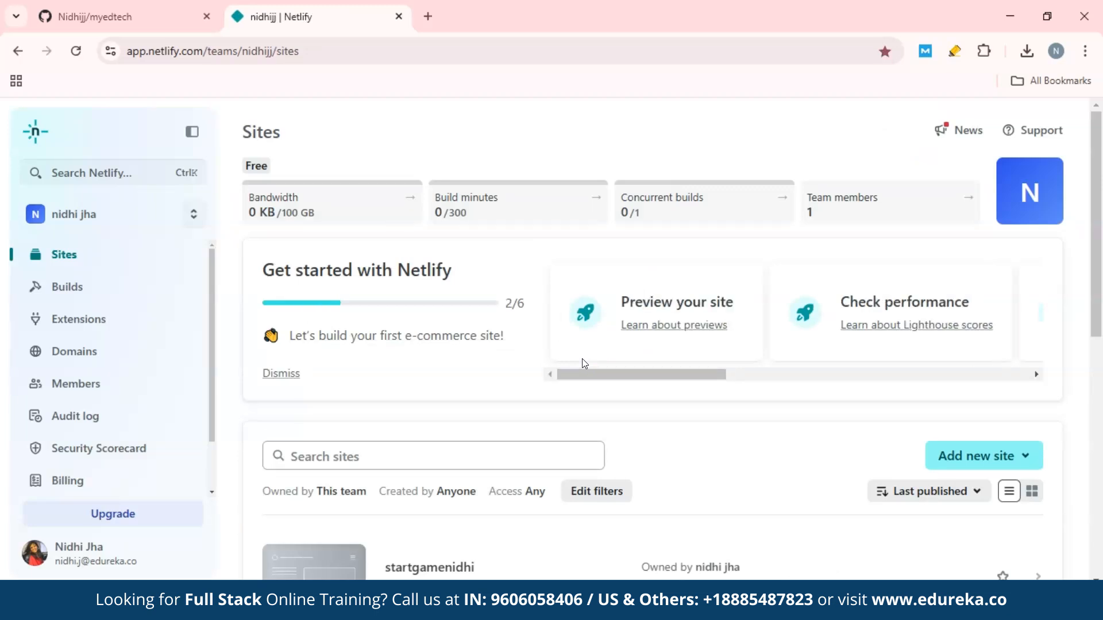
Add a new Netlify site by importing the existing project from the myedtech GitHub repository.
scroll(509, 369, down, 5)
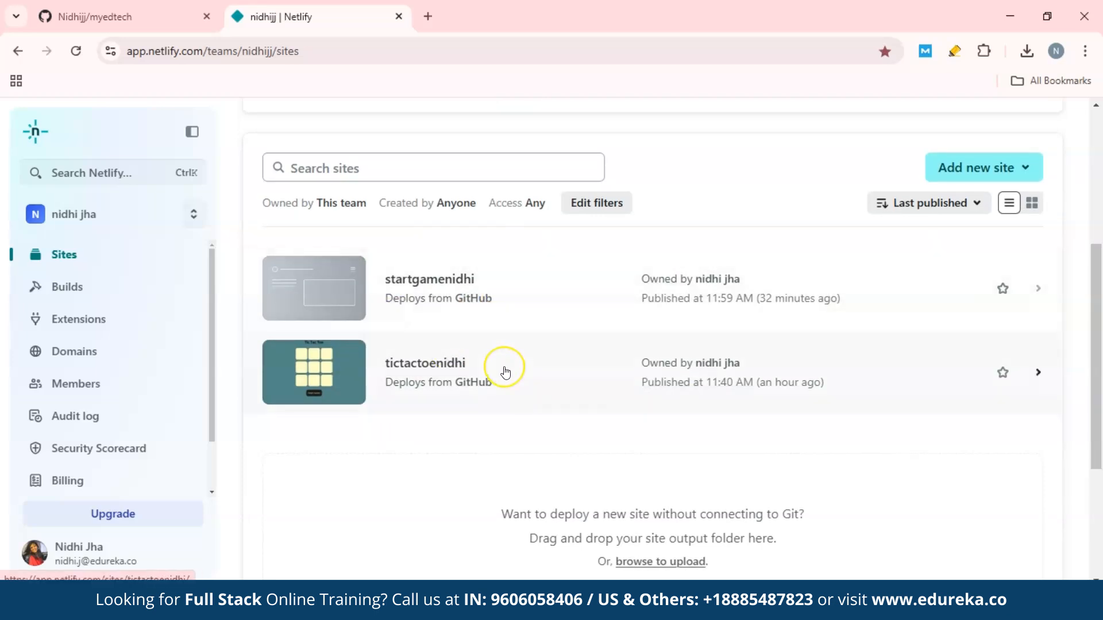
scroll(505, 370, up, 1)
scroll(505, 372, up, 4)
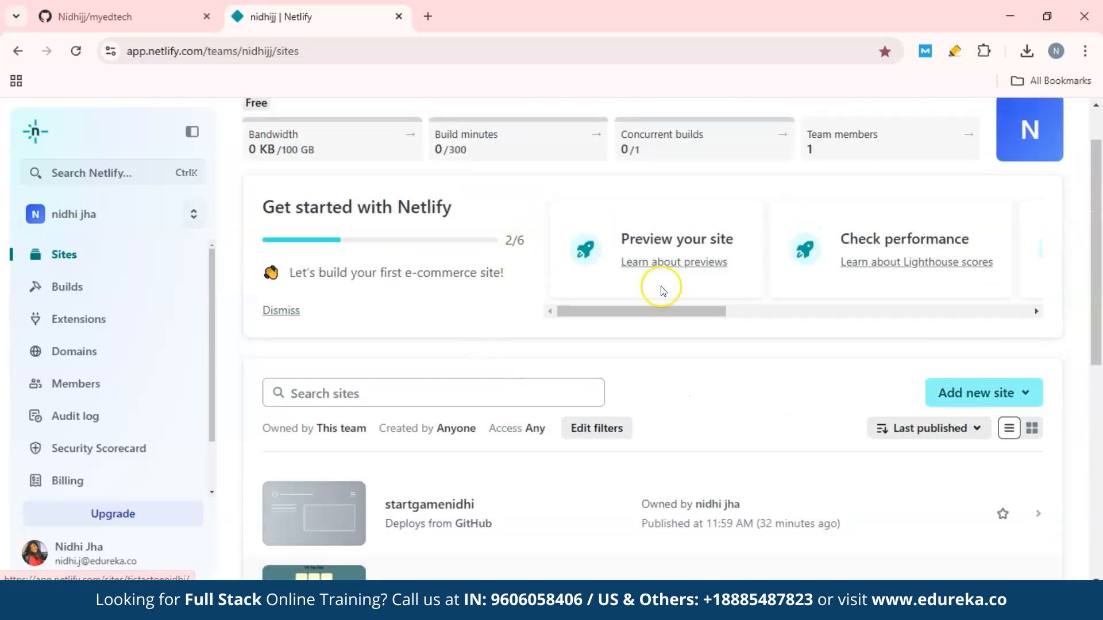
click(955, 400)
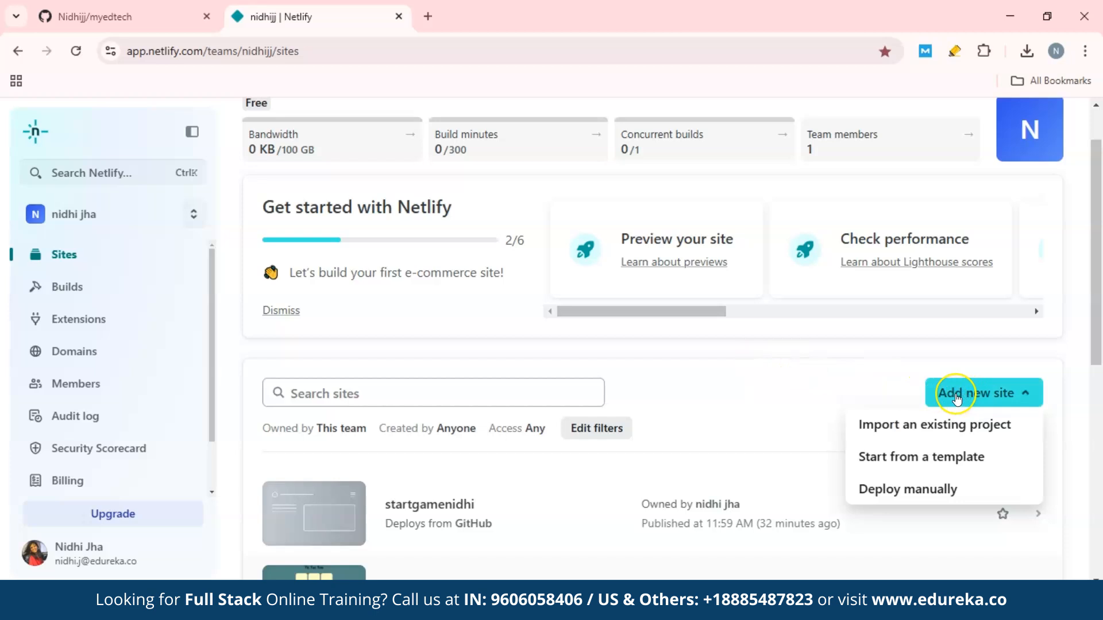
click(913, 423)
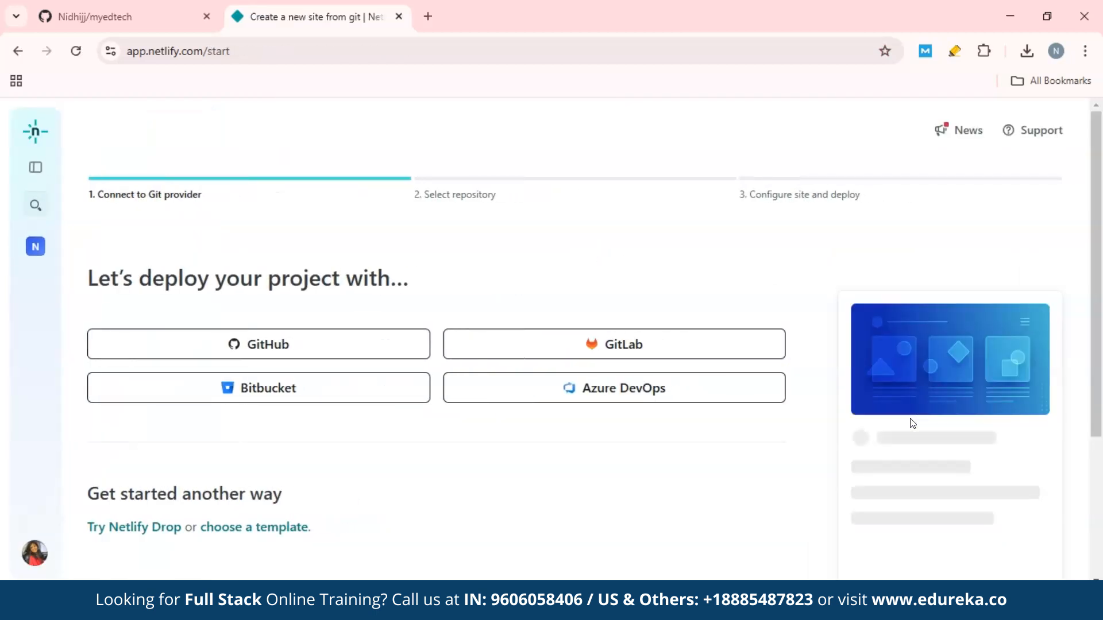
click(270, 346)
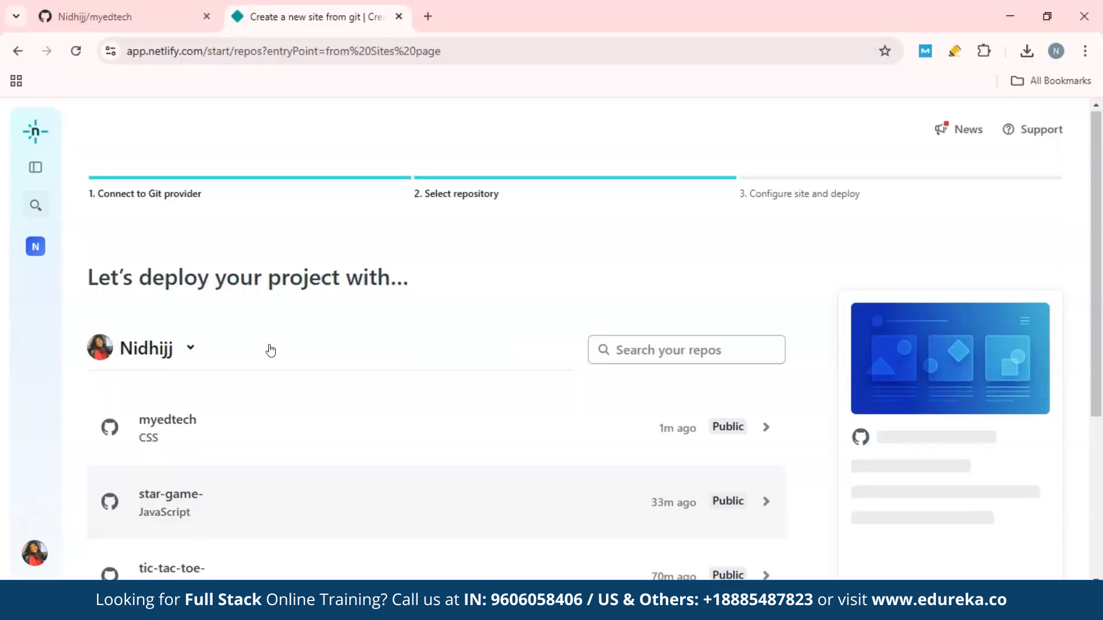
scroll(271, 350, down, 3)
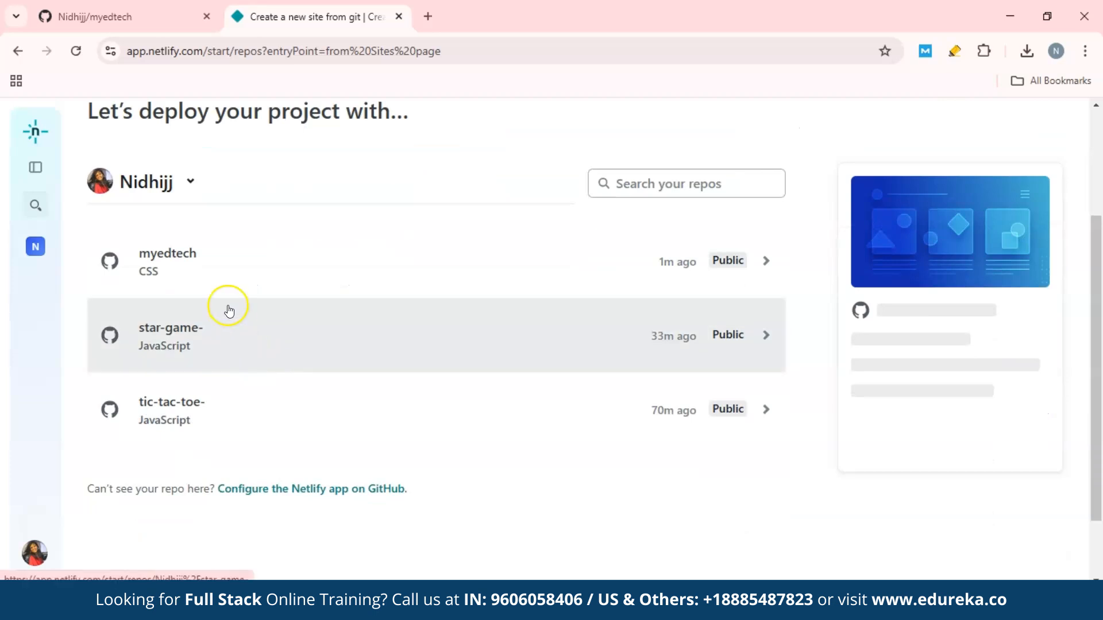
click(219, 243)
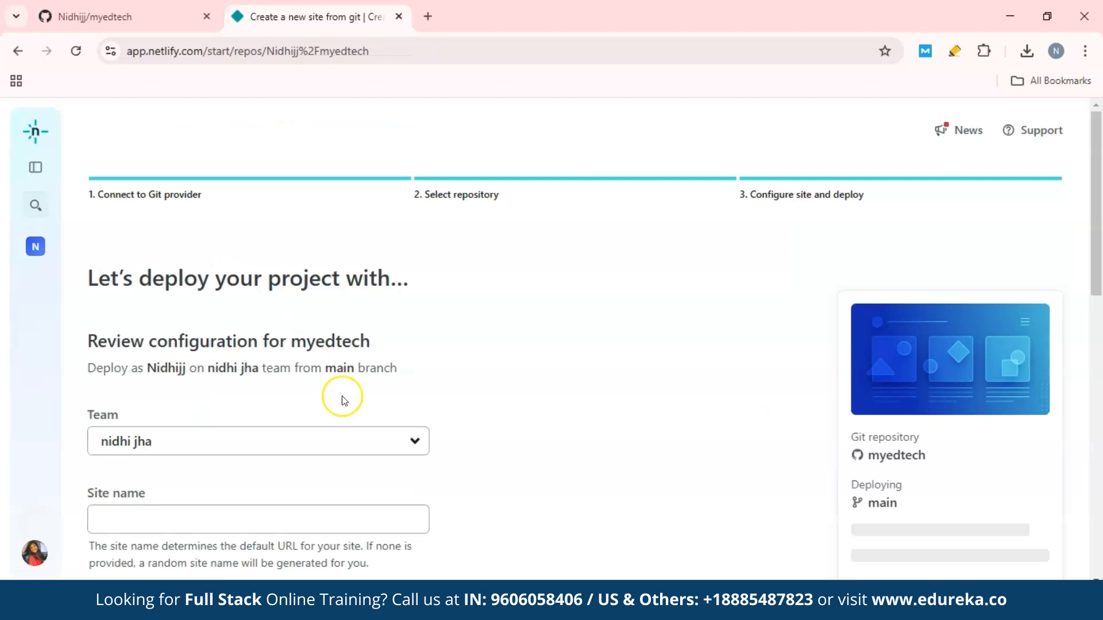
Set the site name to "edtechwebsiteby" followed by the owner's first name and check its availability.
scroll(201, 220, down, 4)
click(197, 258)
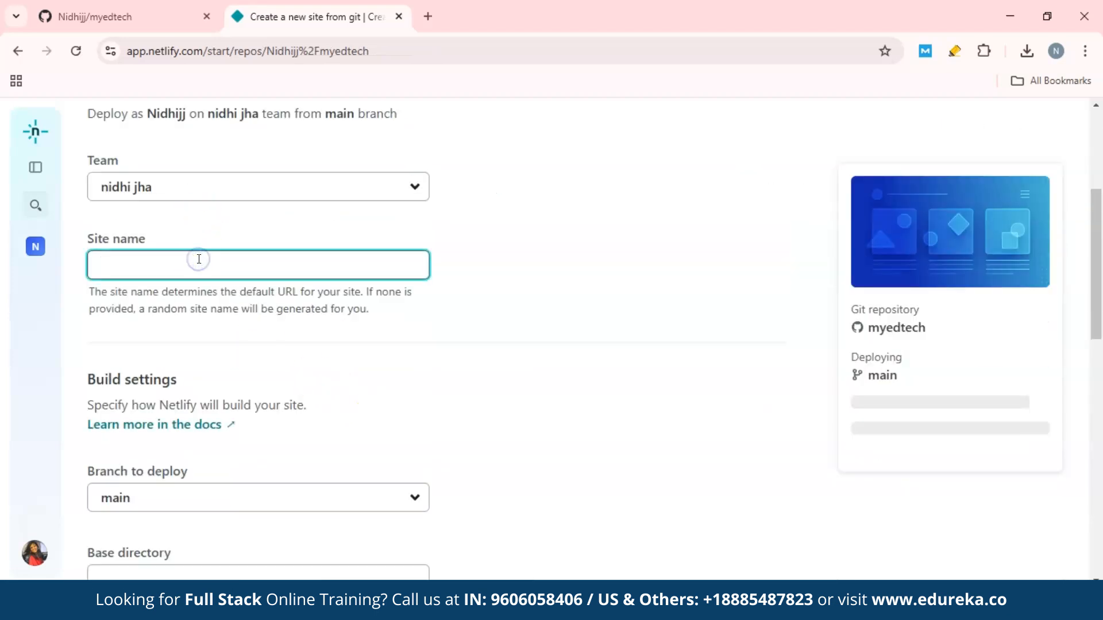
text(edtechwebsitebynidhi)
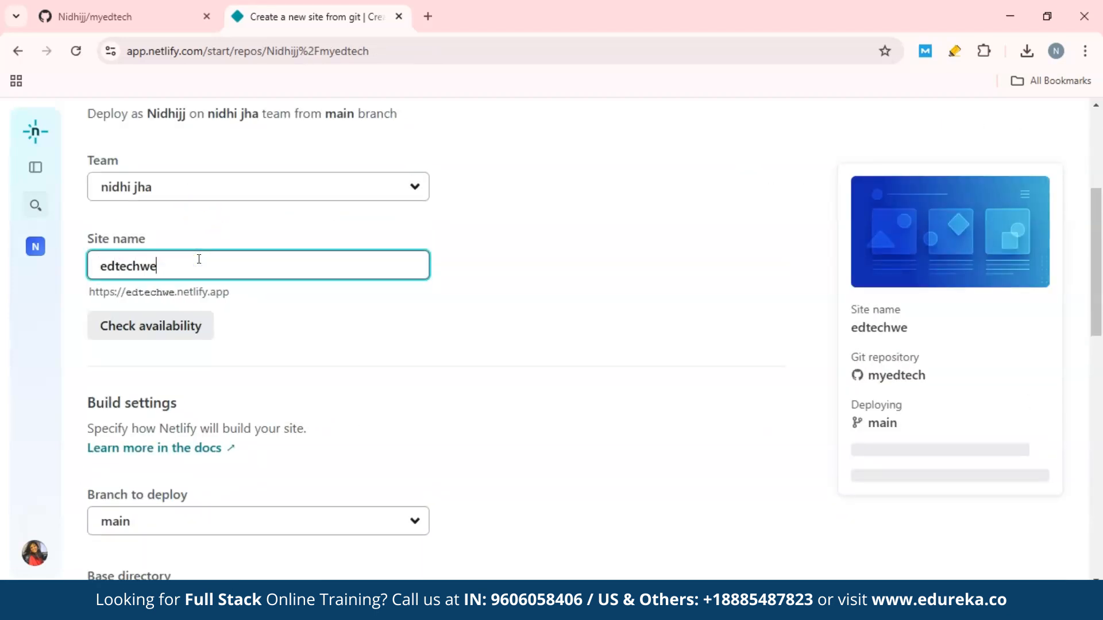
click(147, 333)
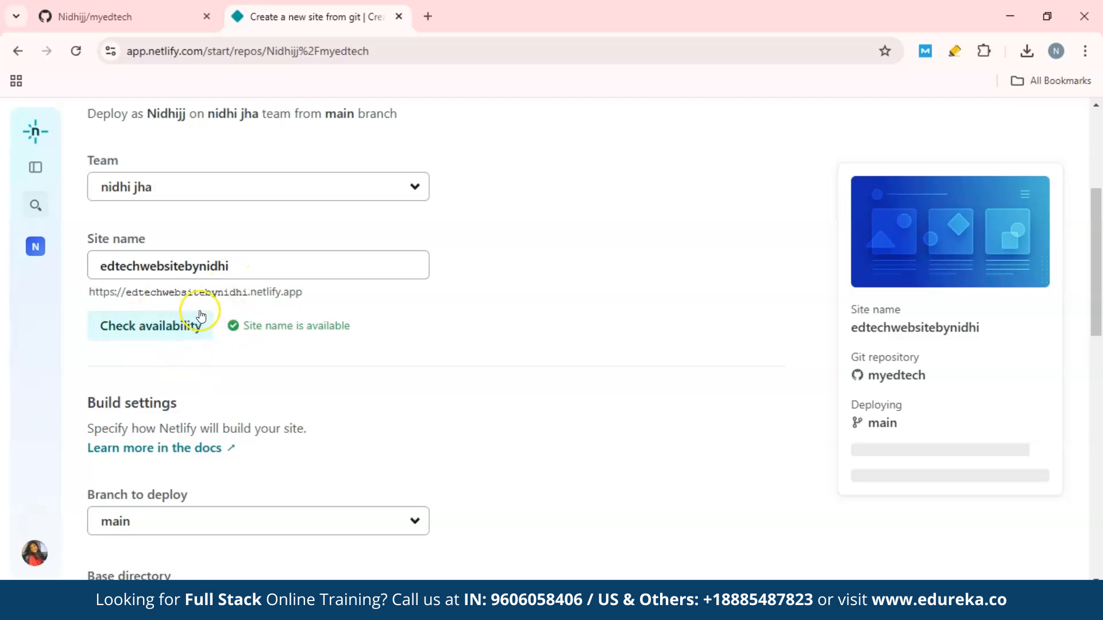
Deploy the new Netlify site from the main branch of the myedtech repository without adding environment variables.
scroll(279, 270, down, 10)
scroll(279, 276, down, 2)
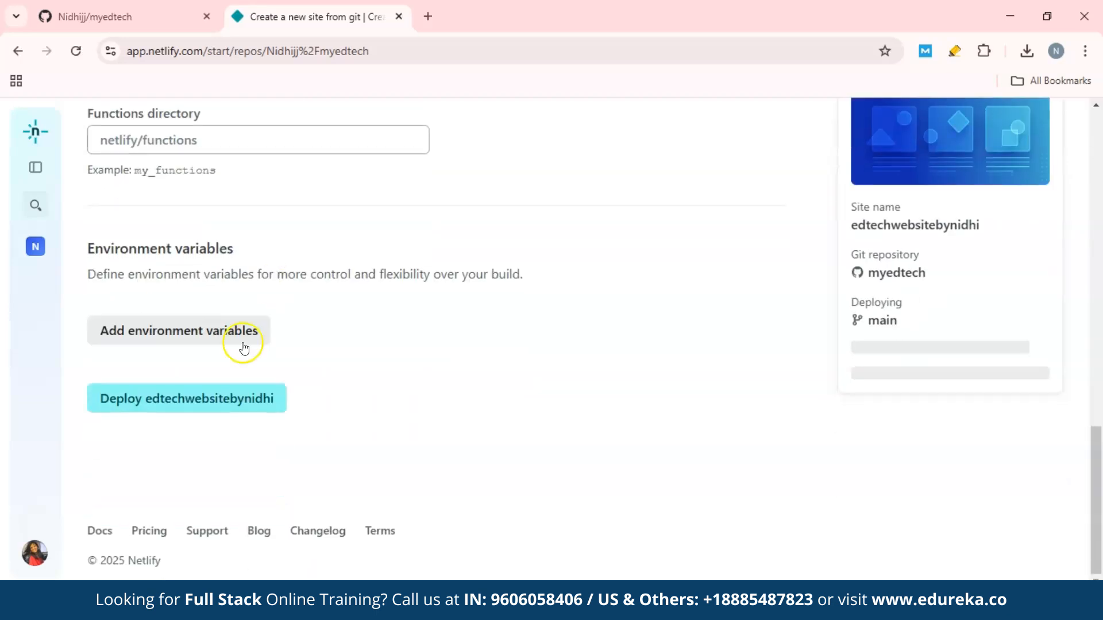
click(179, 409)
click(190, 436)
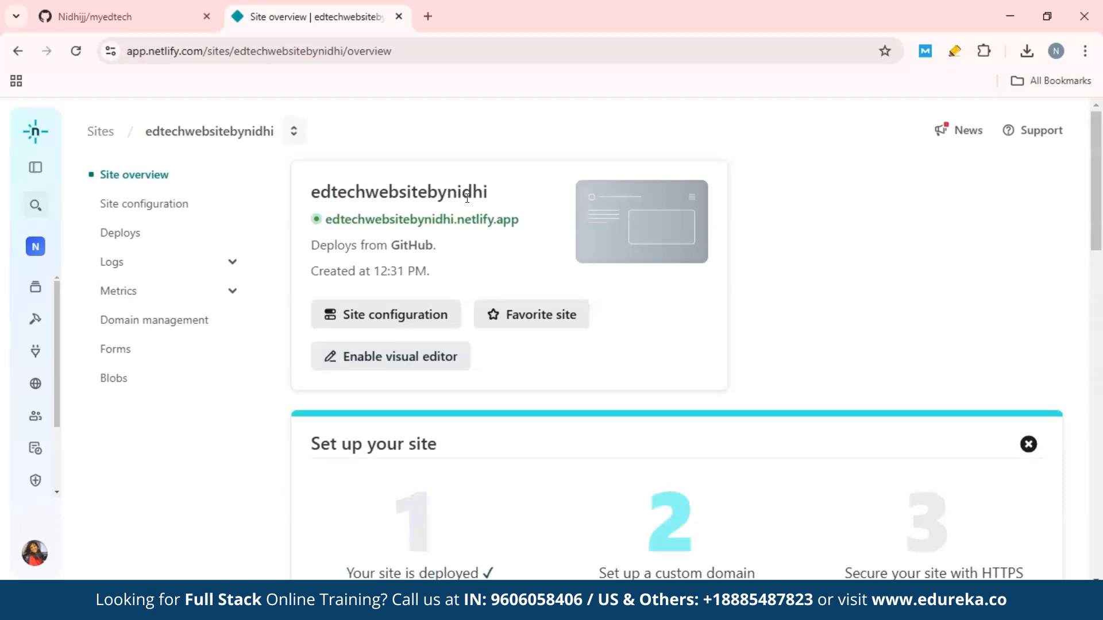
Open the deployed site's netlify.app address from the site overview and look through the live page.
scroll(437, 243, down, 5)
scroll(437, 243, down, 3)
scroll(437, 241, up, 8)
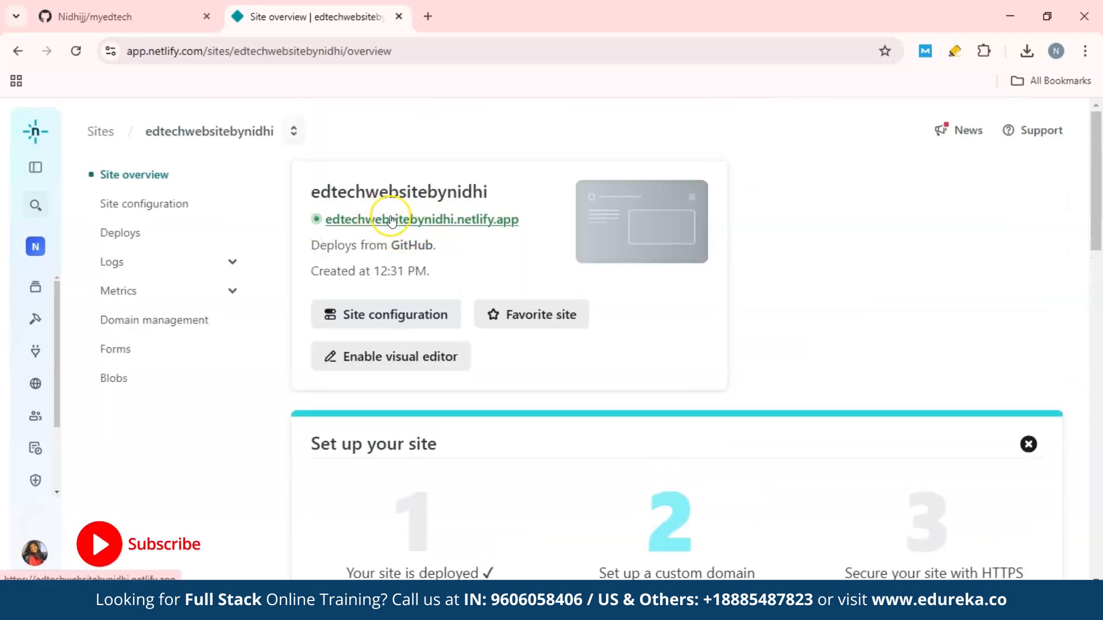
click(507, 228)
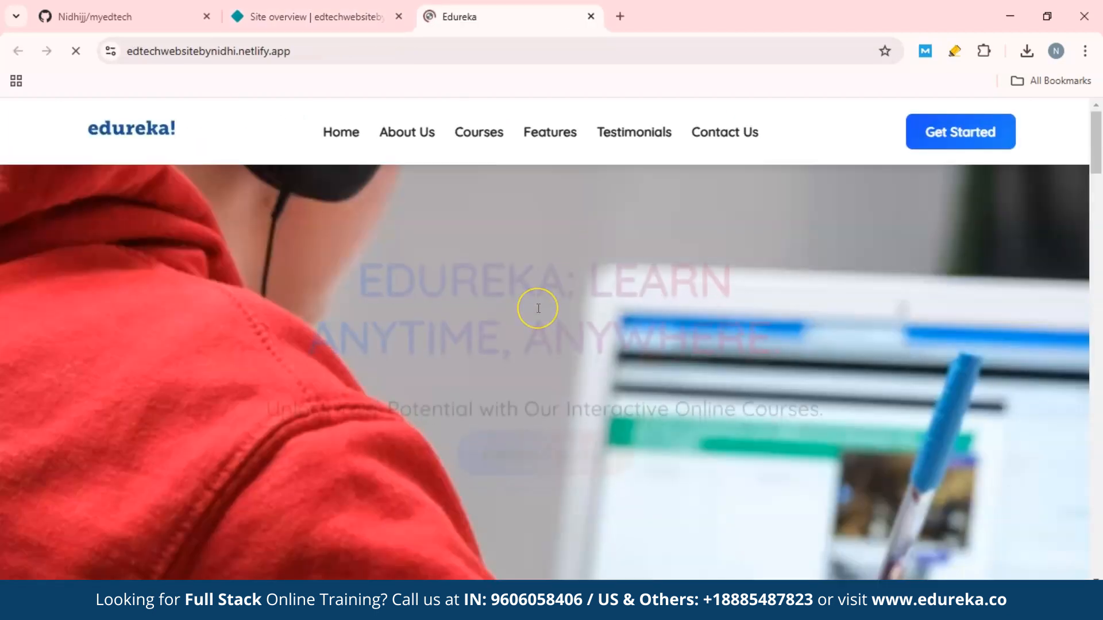
scroll(538, 310, down, 5)
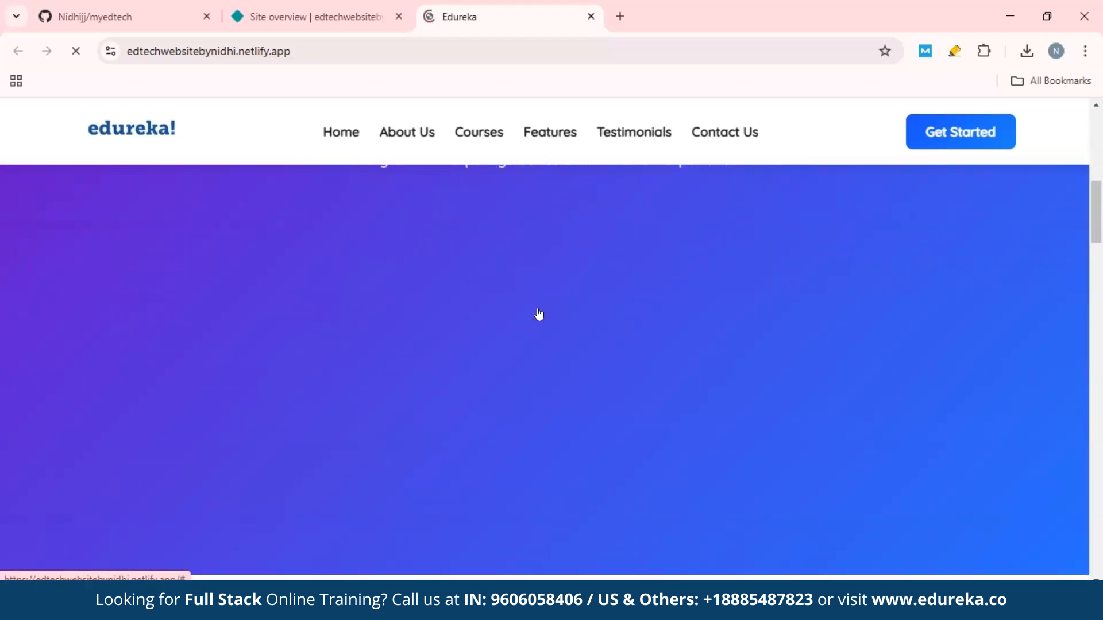
scroll(538, 314, down, 3)
scroll(538, 314, up, 8)
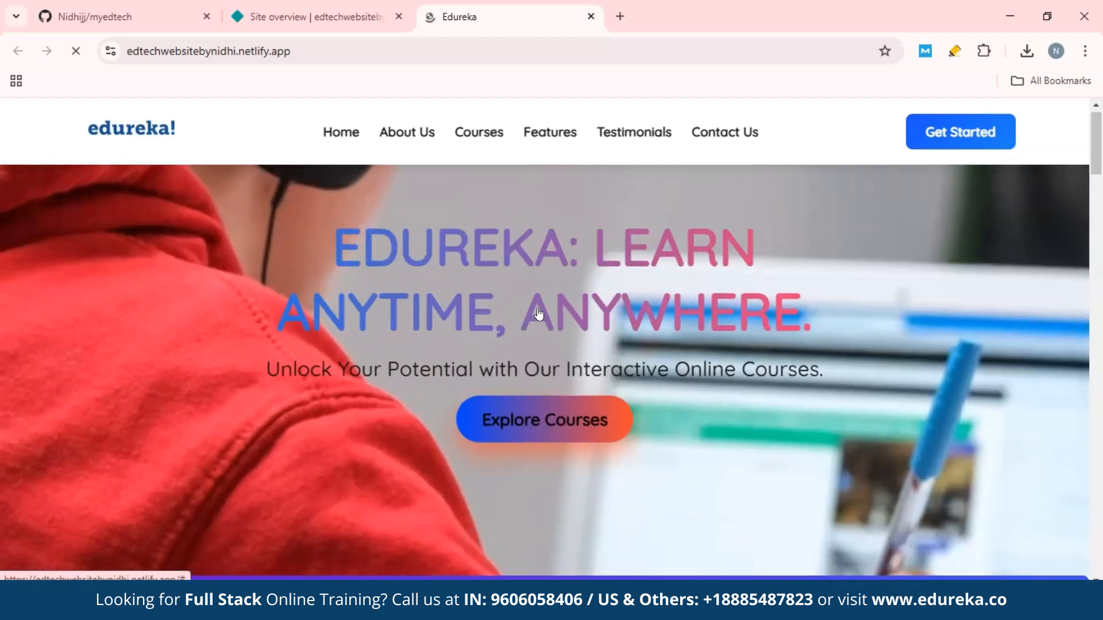
Return to the Netlify site overview and examine its production deploys and setup sections.
click(323, 11)
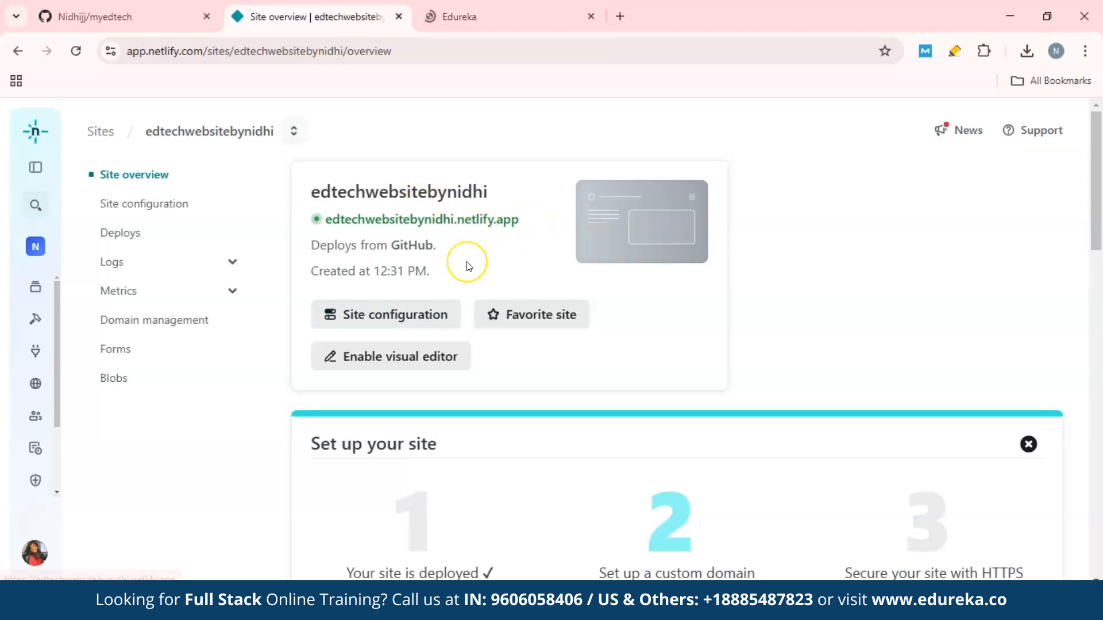
scroll(466, 266, down, 10)
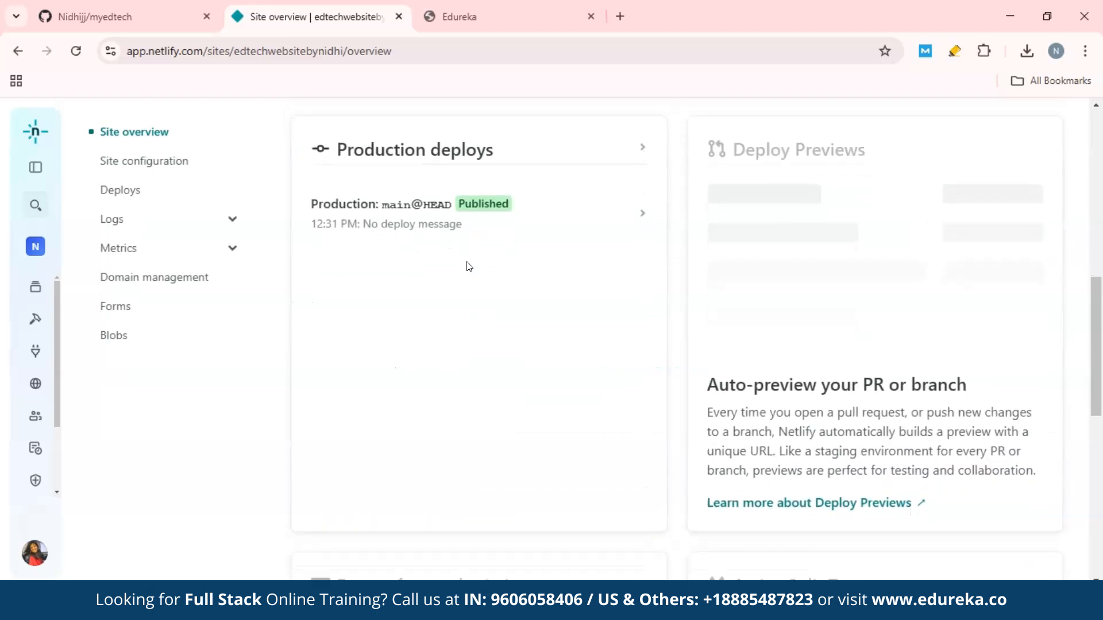
scroll(422, 285, down, 6)
scroll(422, 285, up, 15)
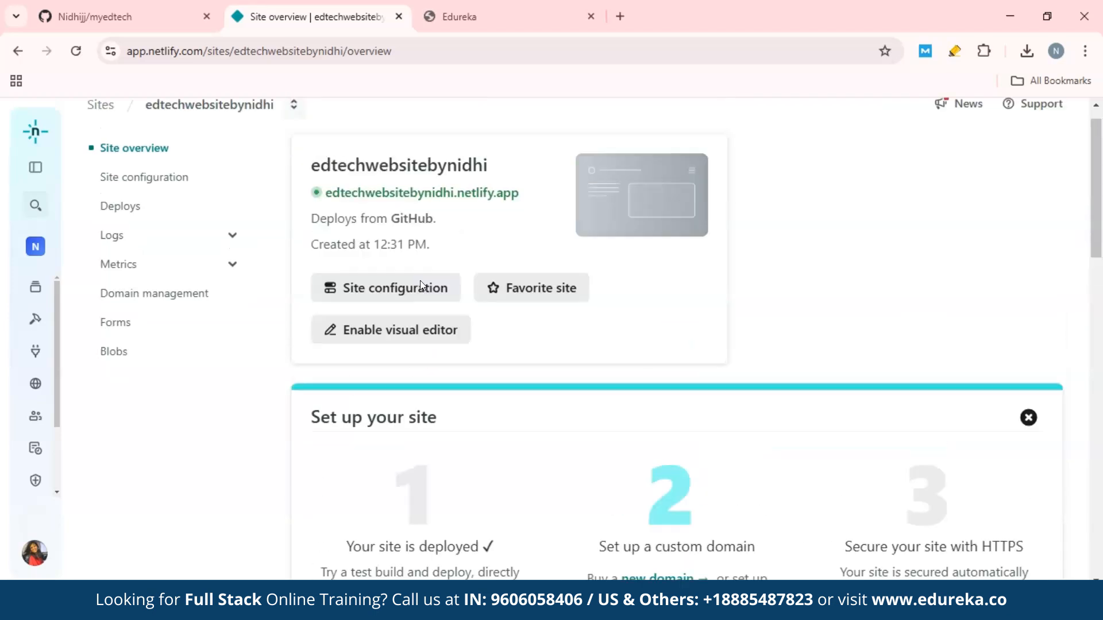